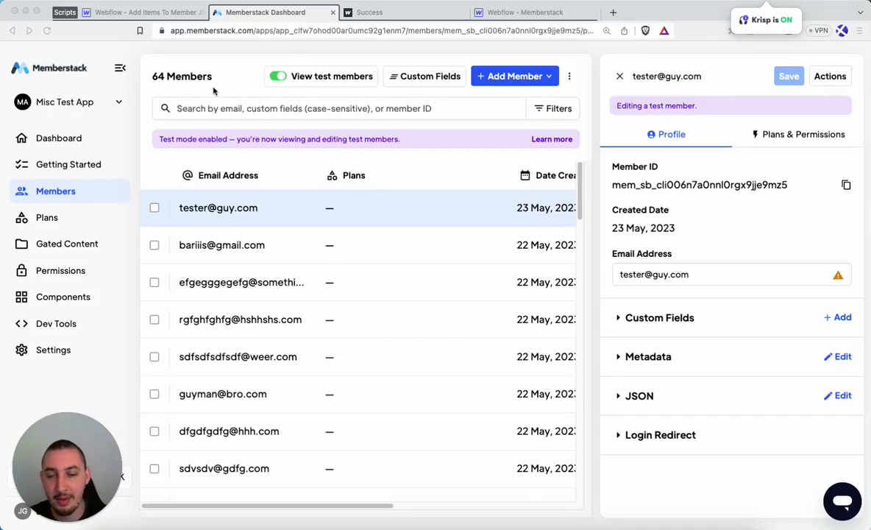
# Switch to the Webflow designer tab showing the 'Add Items To Member JSON' forms page.
pyautogui.click(132, 13)
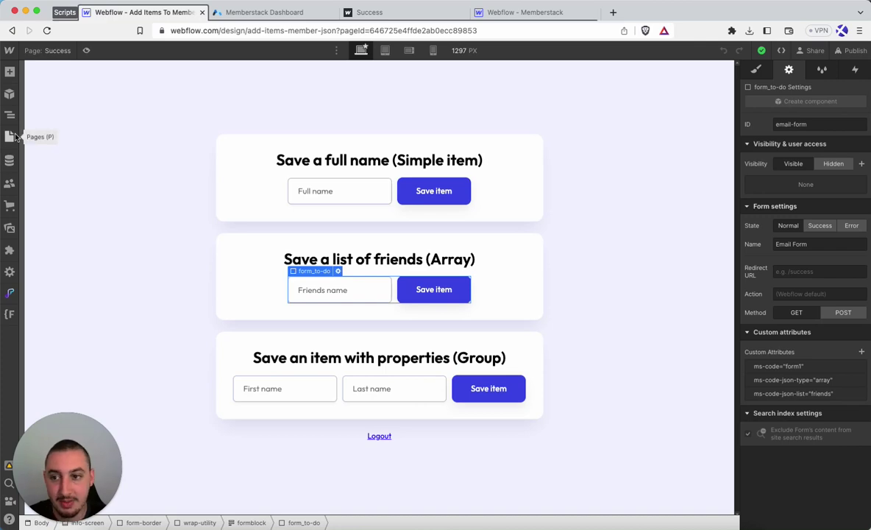
# Read the Success page's Before </body> custom code script in its page settings, then close them.
pyautogui.click(10, 137)
pyautogui.click(144, 185)
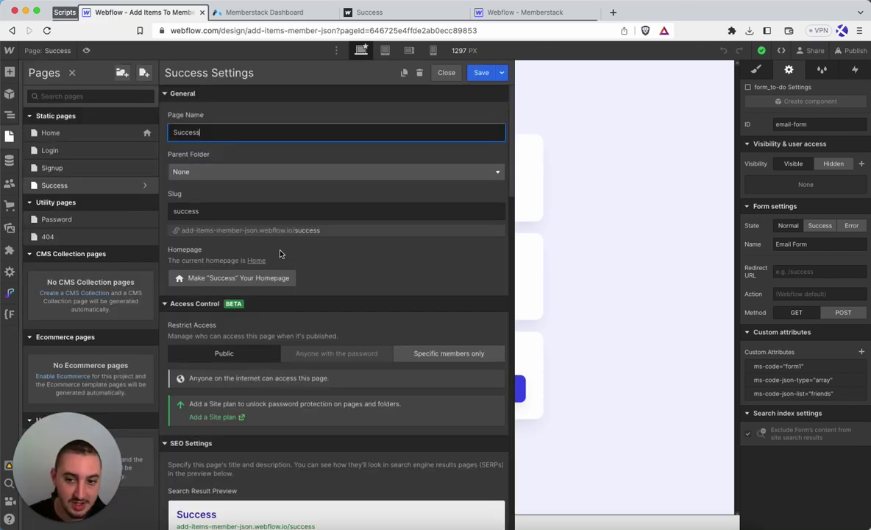
pyautogui.scroll(-20, 280, 254)
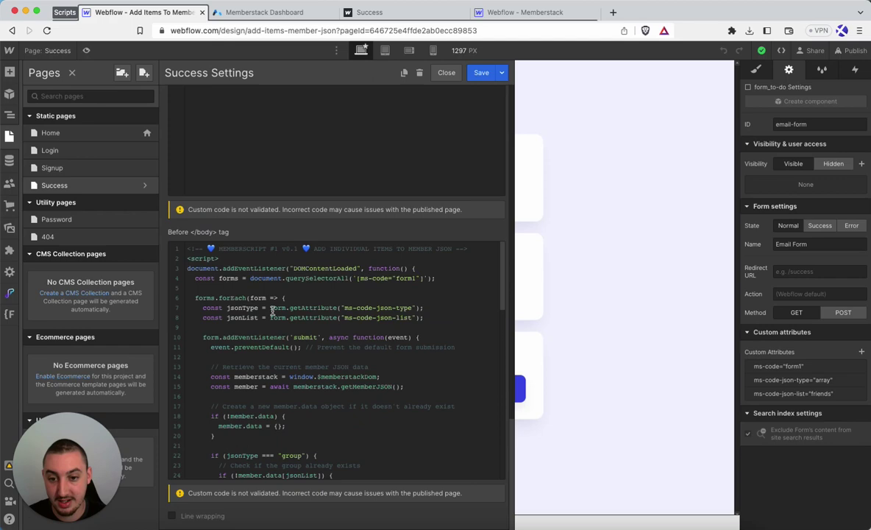
pyautogui.scroll(-15, 272, 310)
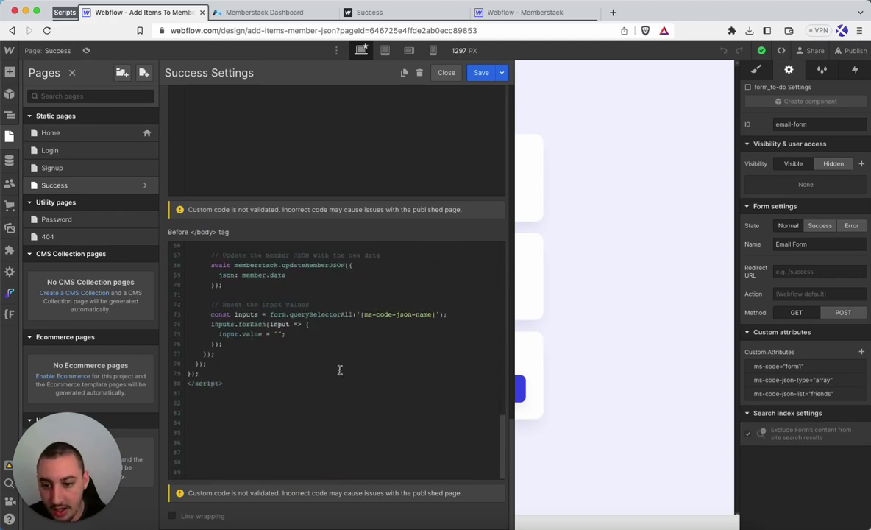
pyautogui.scroll(20, 339, 370)
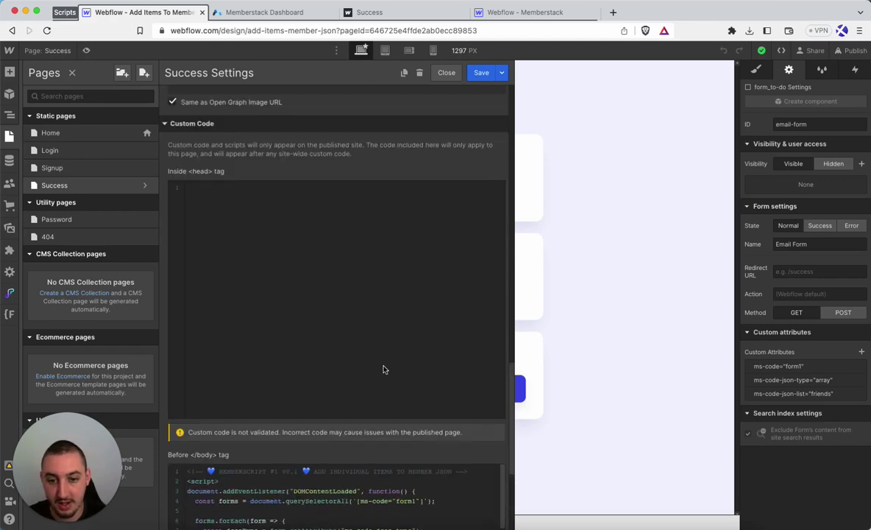
pyautogui.click(447, 72)
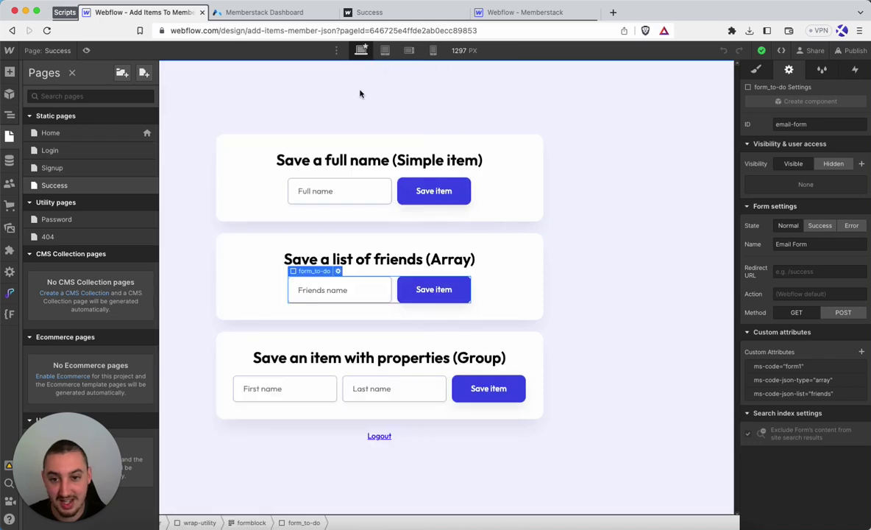
# Confirm the test member's JSON in the Memberstack dashboard is still empty.
pyautogui.click(366, 14)
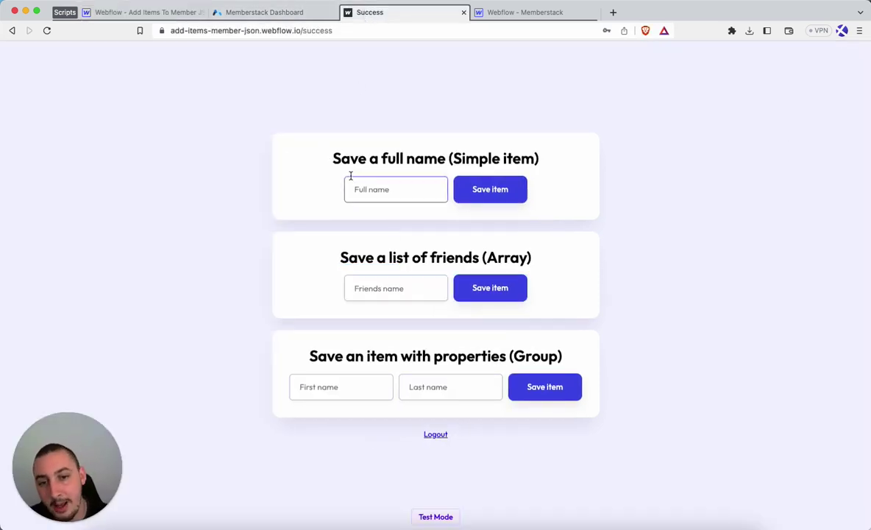
pyautogui.click(279, 13)
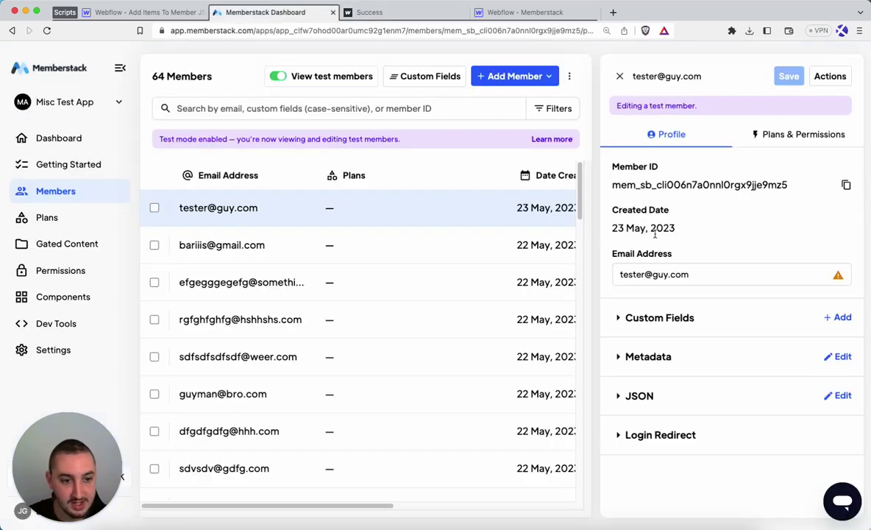
pyautogui.click(639, 395)
pyautogui.scroll(-3, 647, 313)
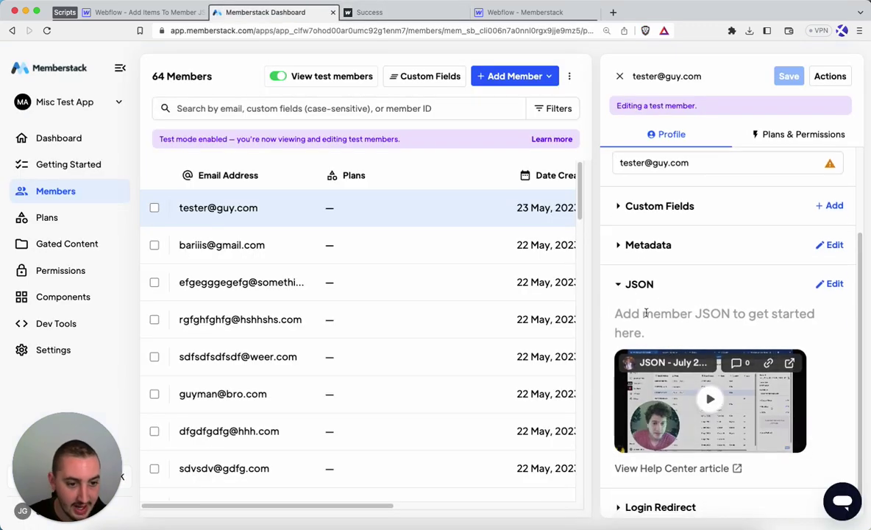
pyautogui.click(644, 284)
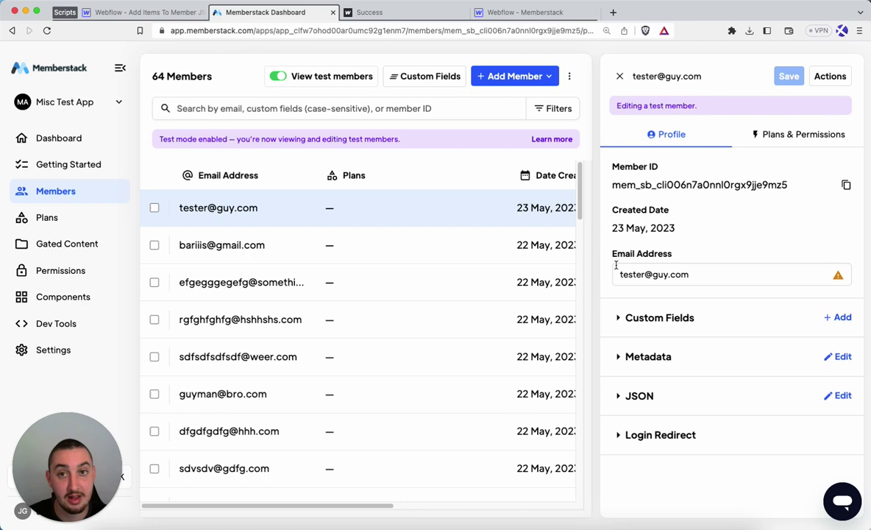
# Save a full name through the Simple item form and open Inspect to check the console.
pyautogui.click(381, 15)
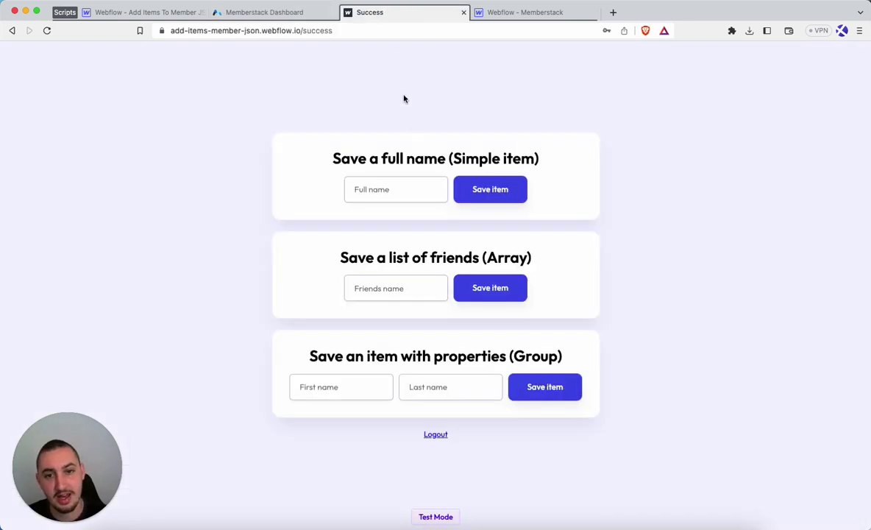
pyautogui.click(403, 184)
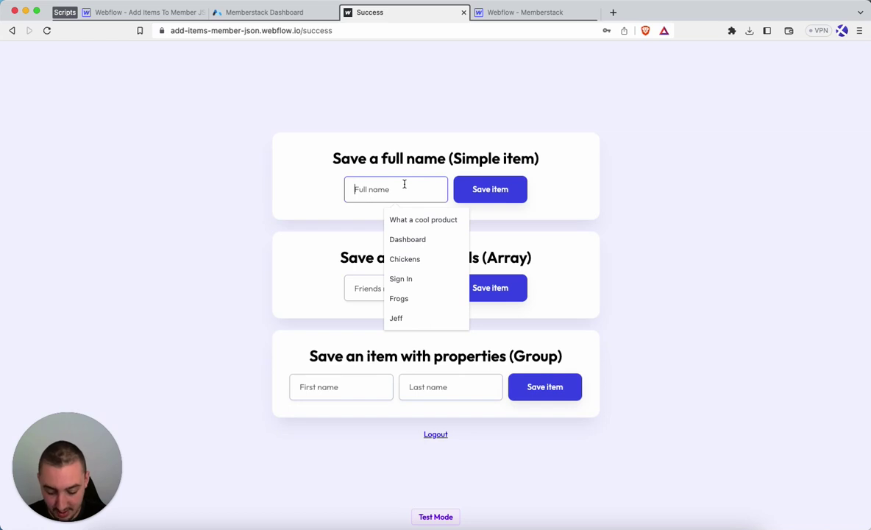
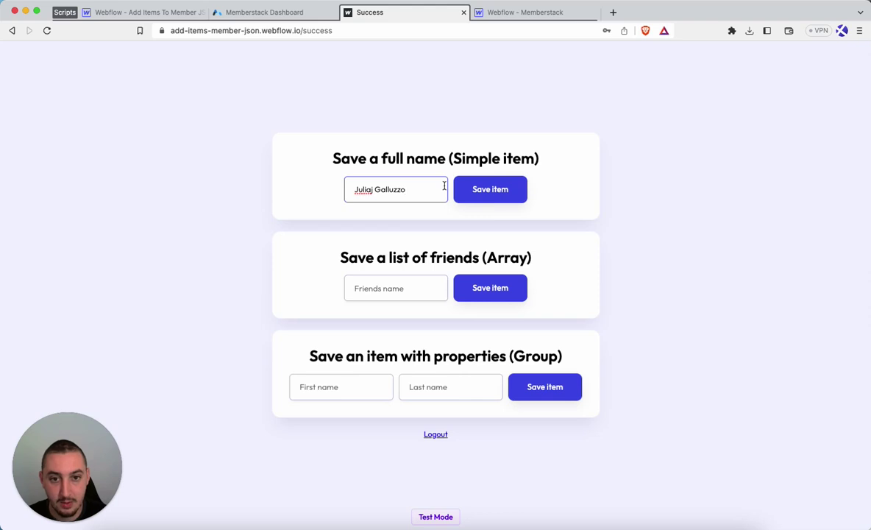
pyautogui.click(494, 193)
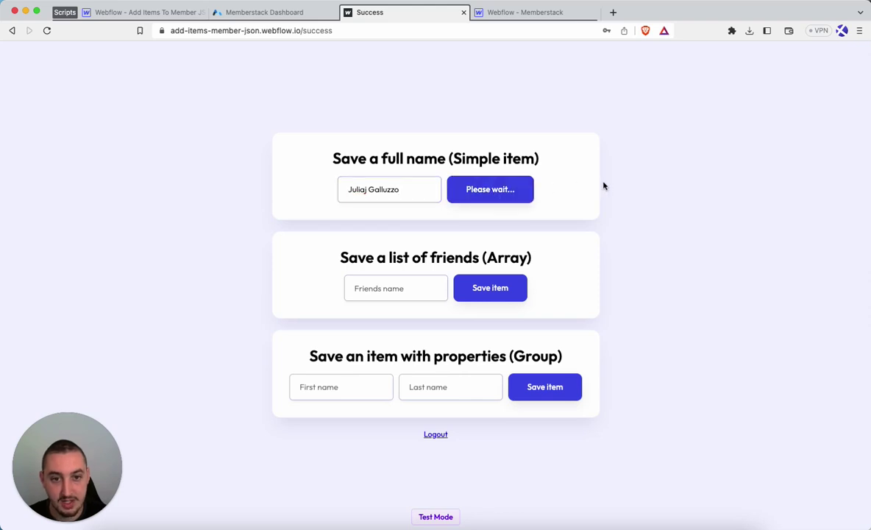
pyautogui.rightClick(337, 100)
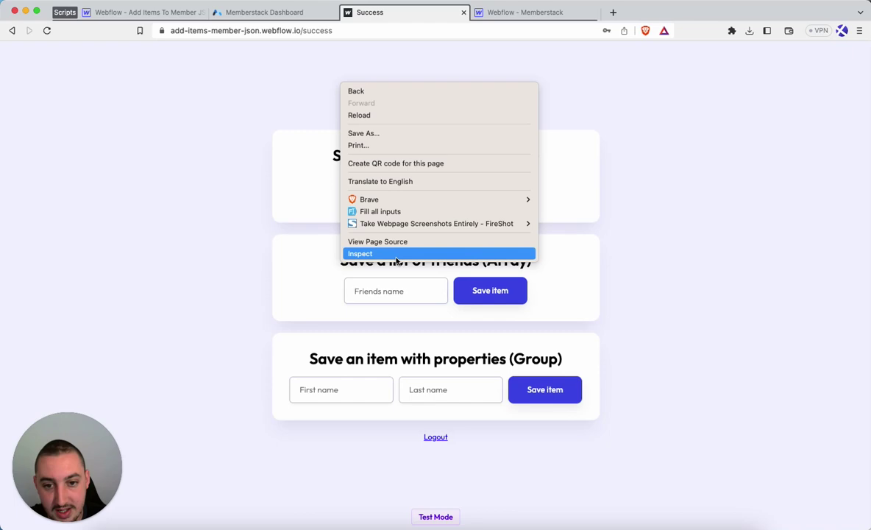
pyautogui.click(354, 239)
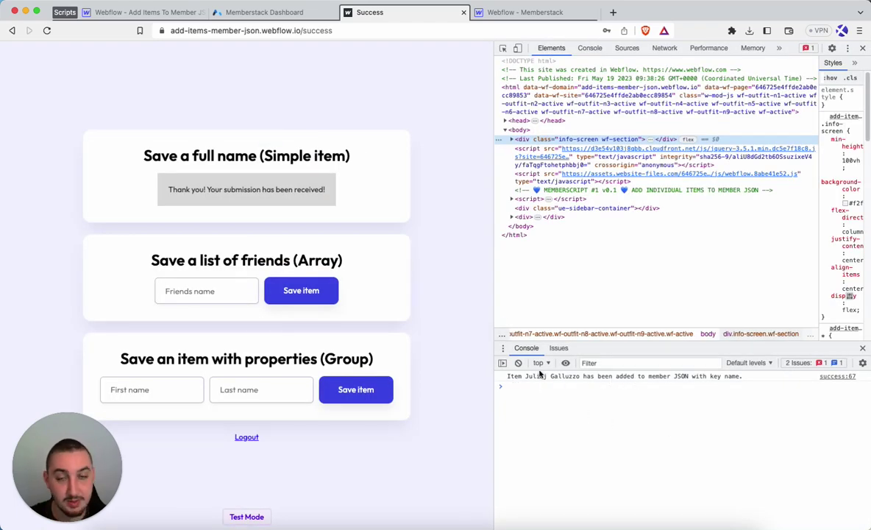
# Reload the Memberstack dashboard and expand the member's JSON showing the saved name key.
pyautogui.click(265, 15)
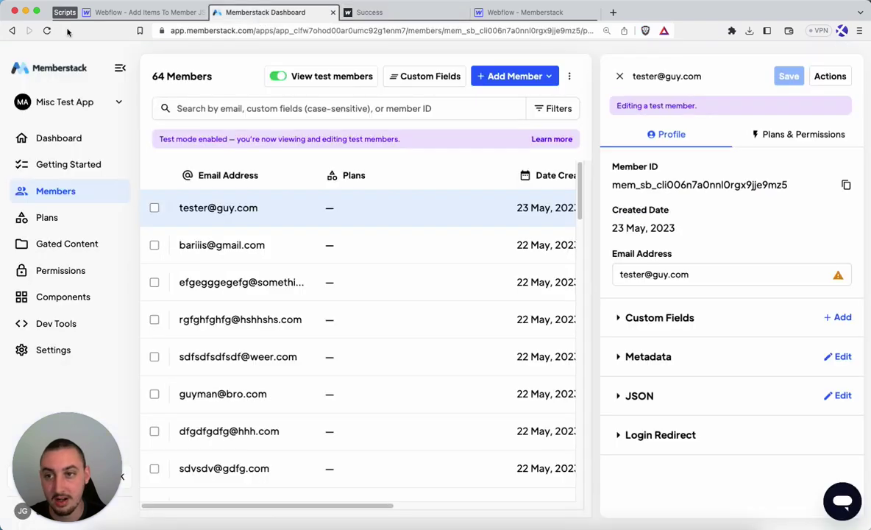
pyautogui.click(47, 31)
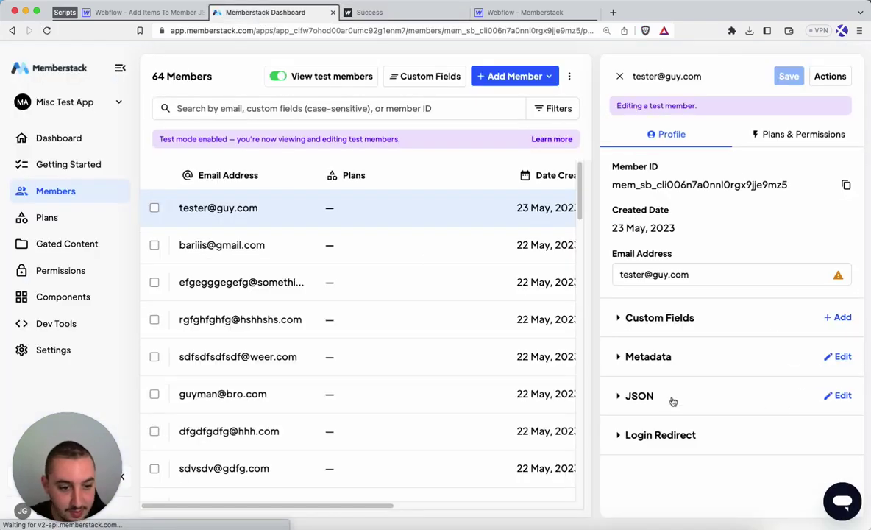
pyautogui.click(674, 398)
pyautogui.scroll(-3, 671, 352)
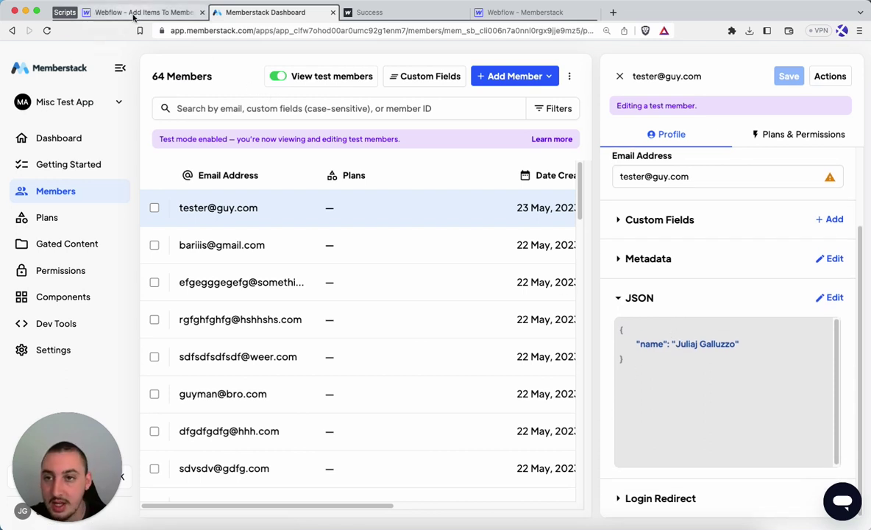
# Save a first friend's name through the Friends Array form.
pyautogui.click(364, 12)
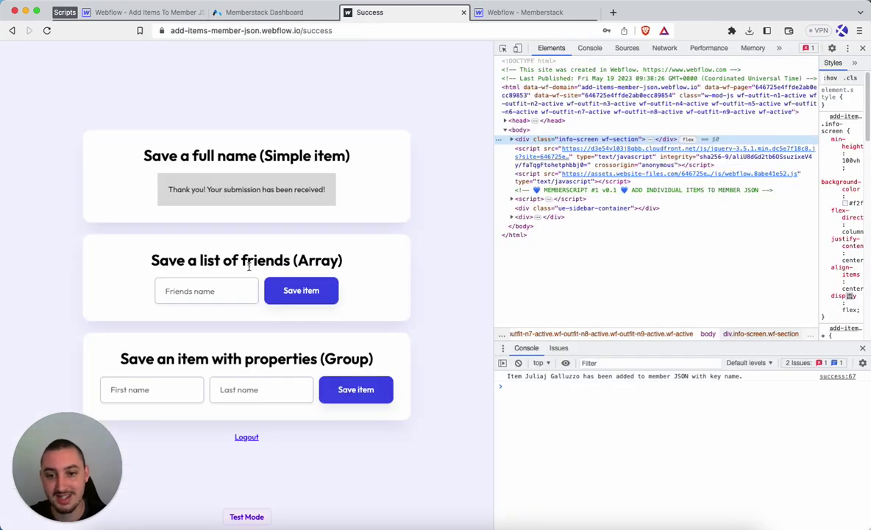
pyautogui.click(219, 285)
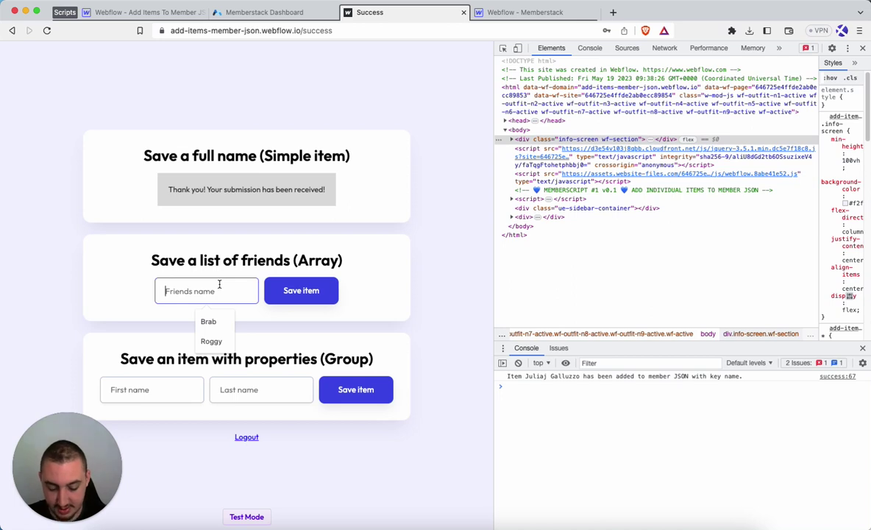
pyautogui.write('John')
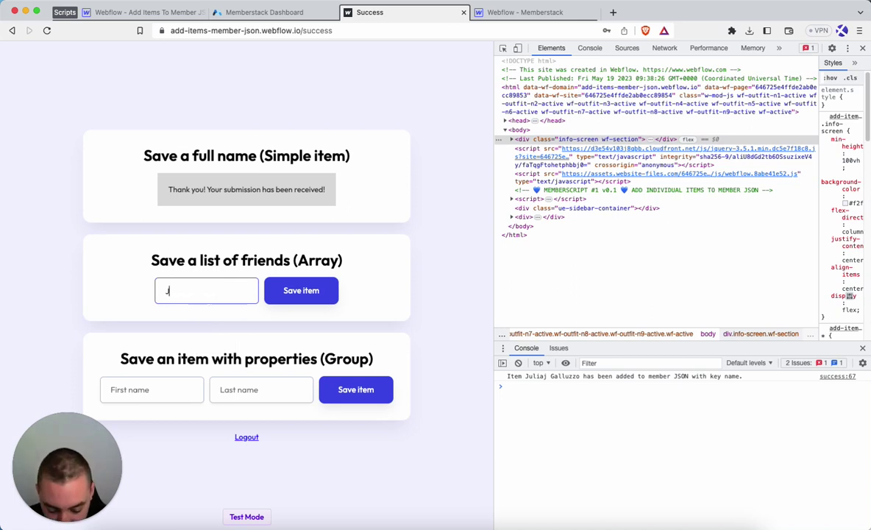
pyautogui.click(302, 298)
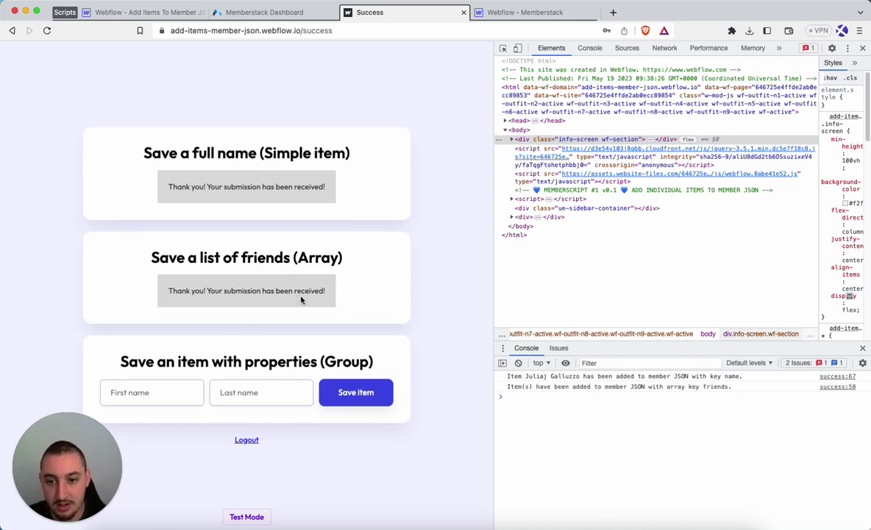
# Reload the page and save a second friend's name through the Array form.
pyautogui.click(49, 31)
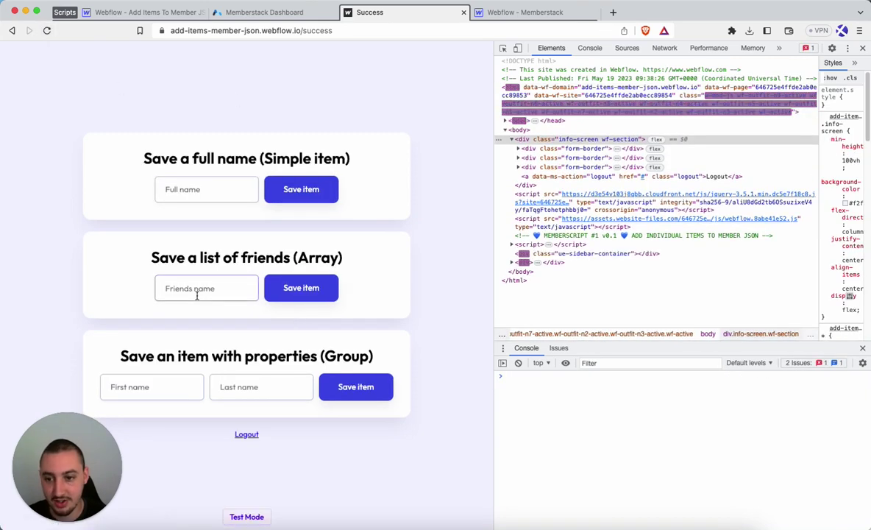
pyautogui.click(198, 296)
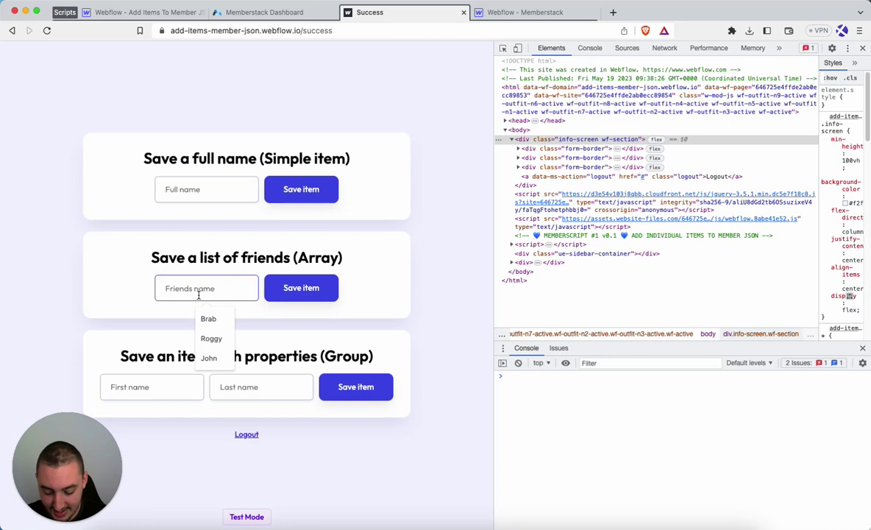
pyautogui.write('Josh')
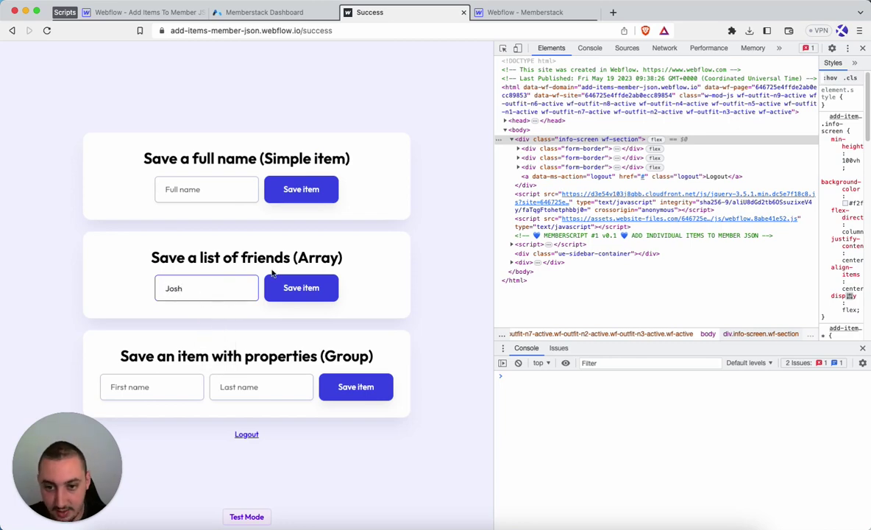
pyautogui.click(274, 279)
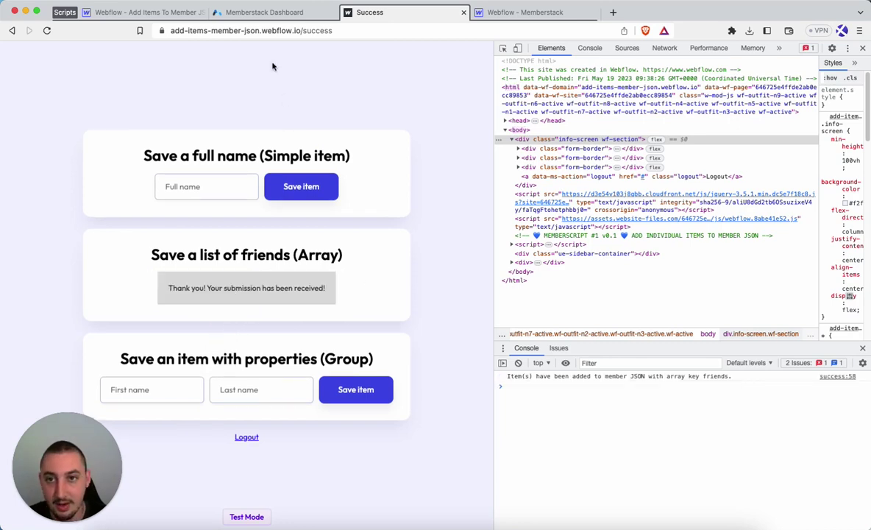
pyautogui.click(263, 11)
# Refresh the dashboard and verify the member's friends array now holds two names.
pyautogui.click(46, 30)
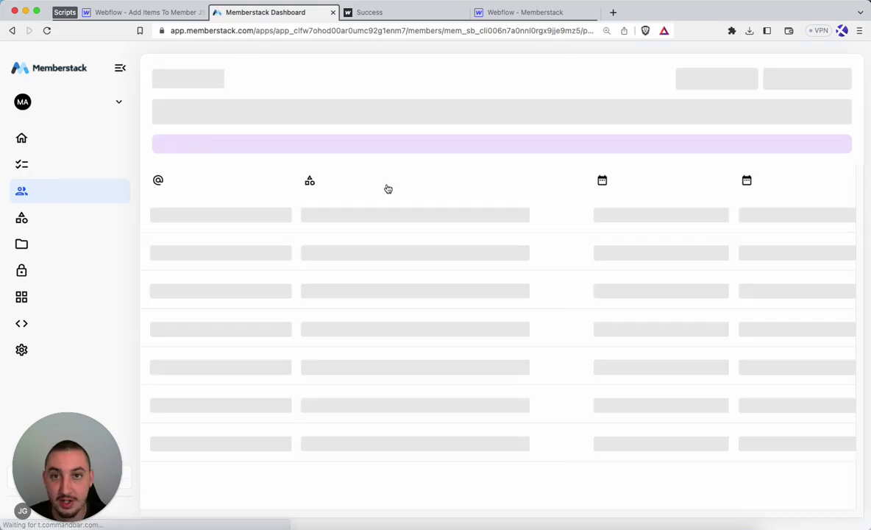
pyautogui.scroll(-2, 655, 366)
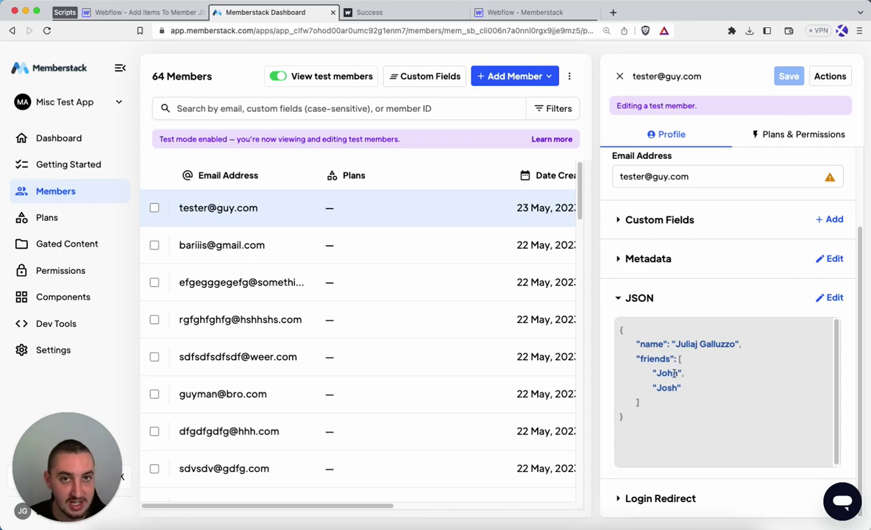
pyautogui.click(354, 12)
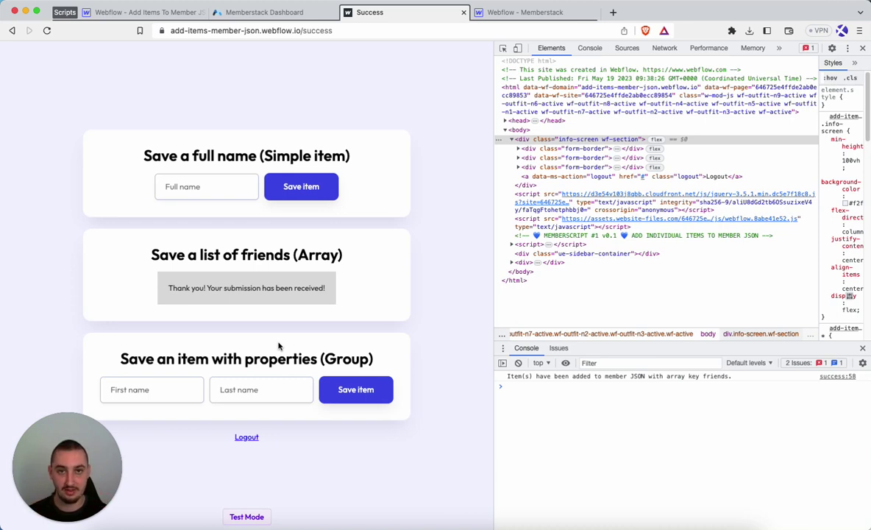
# Save a first name and last name through the Group form under the profile key.
pyautogui.click(147, 390)
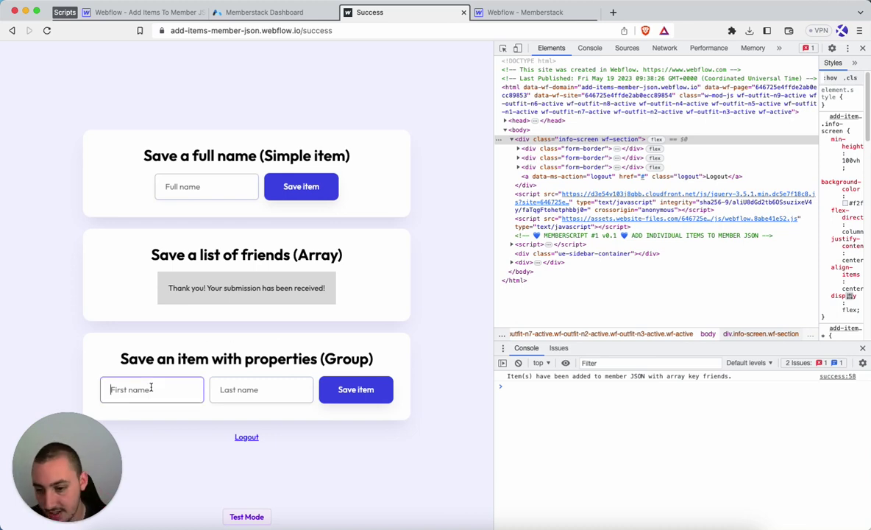
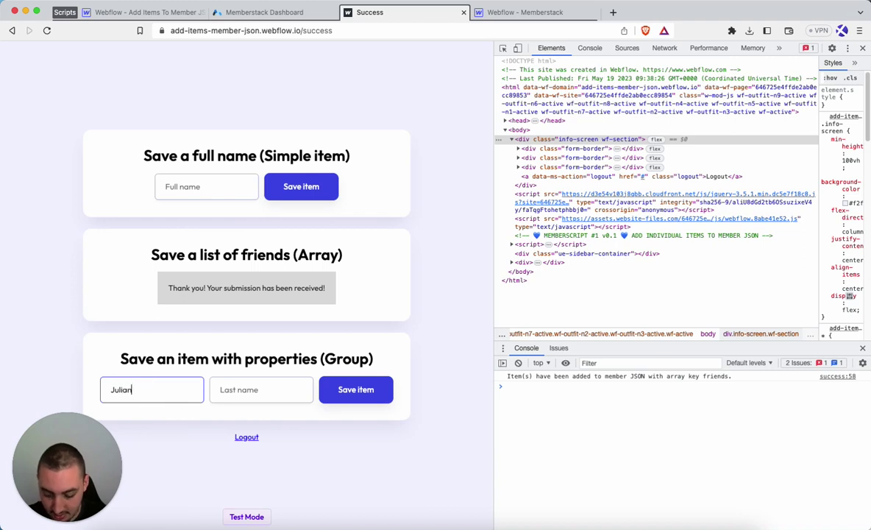
pyautogui.press('Tab')
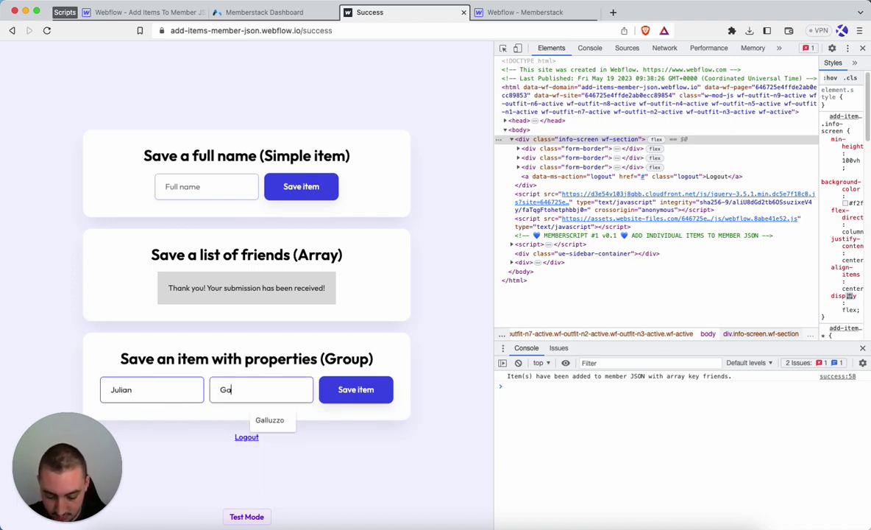
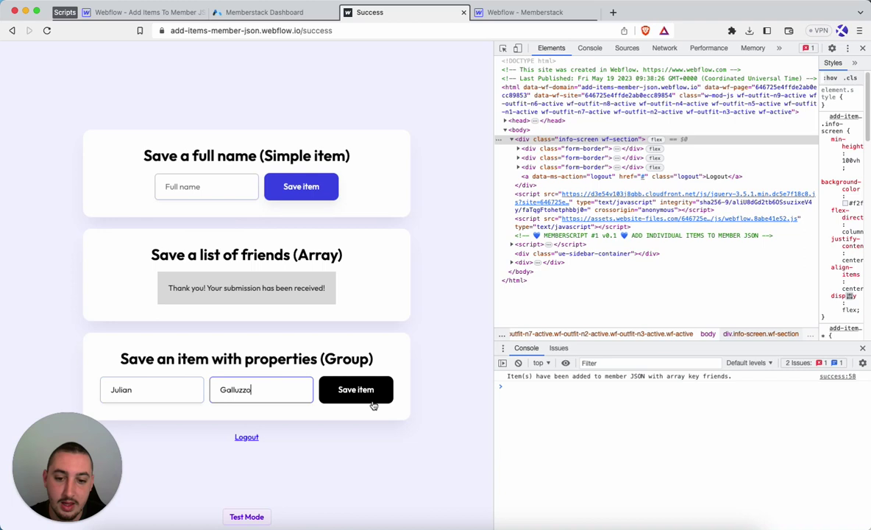
pyautogui.click(371, 392)
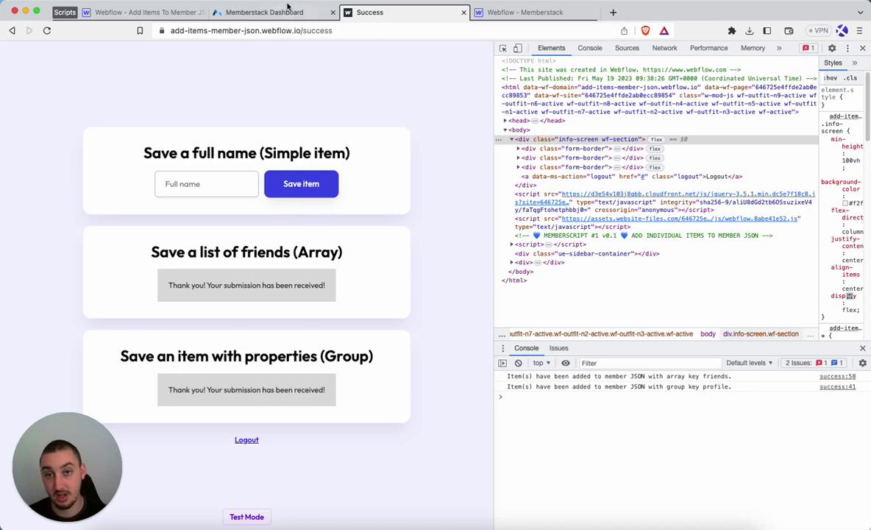
pyautogui.click(284, 13)
# Reload the dashboard and confirm the JSON shows a profile group with first-name and last-name.
pyautogui.click(47, 30)
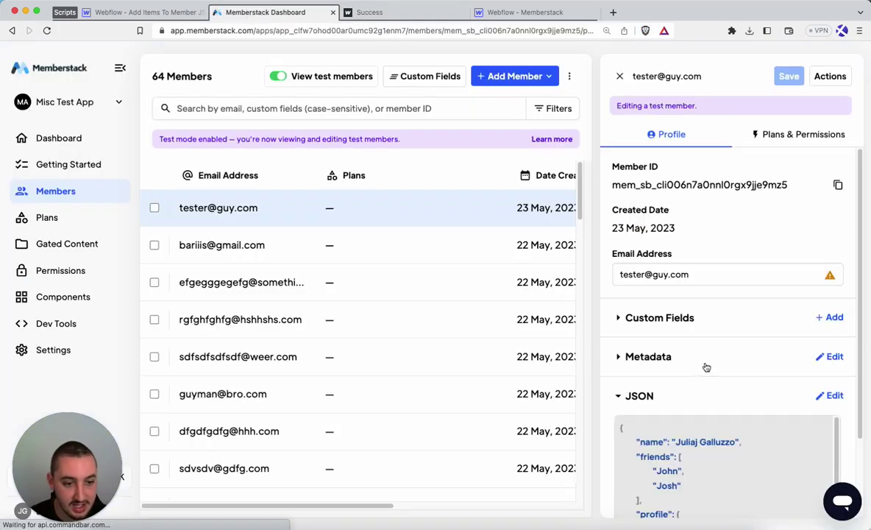
pyautogui.scroll(-3, 702, 366)
pyautogui.scroll(-1, 640, 412)
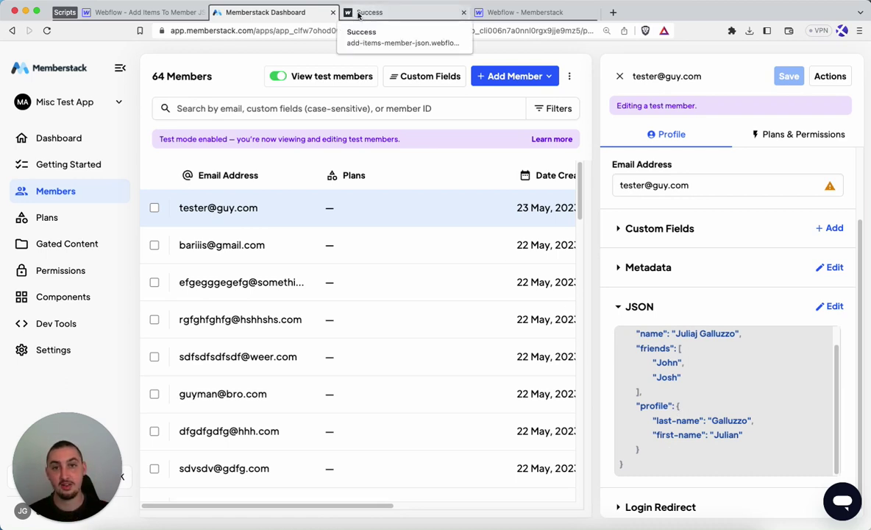
# Open the Success page settings in the Designer and read the MemberScript #1 before-body script.
pyautogui.click(128, 13)
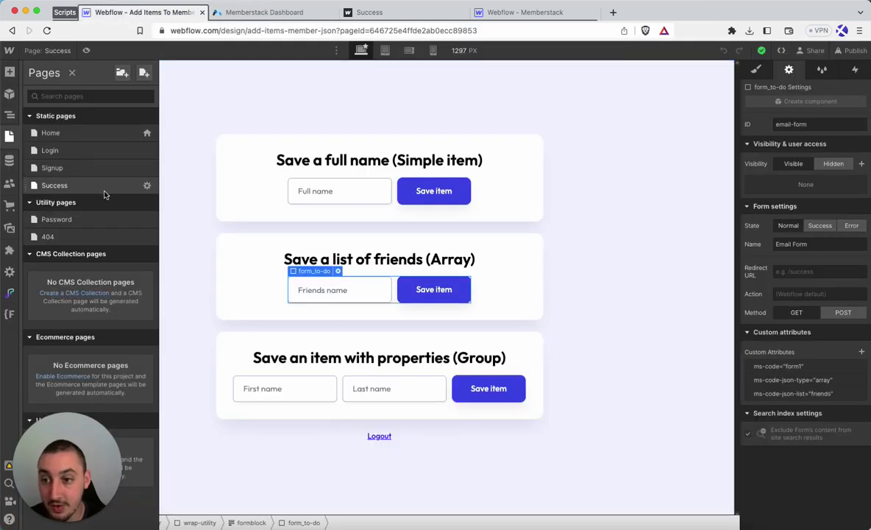
pyautogui.click(146, 185)
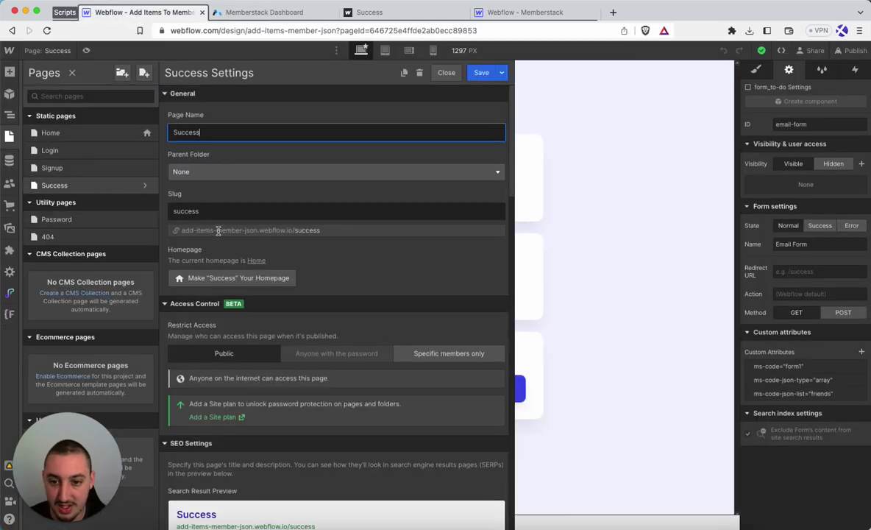
pyautogui.scroll(-10, 270, 275)
pyautogui.scroll(-10, 270, 274)
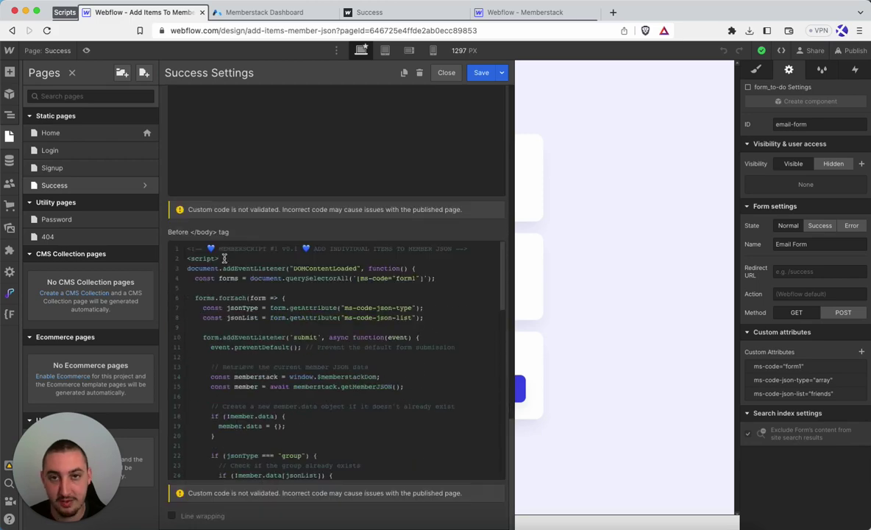
pyautogui.scroll(-10, 216, 251)
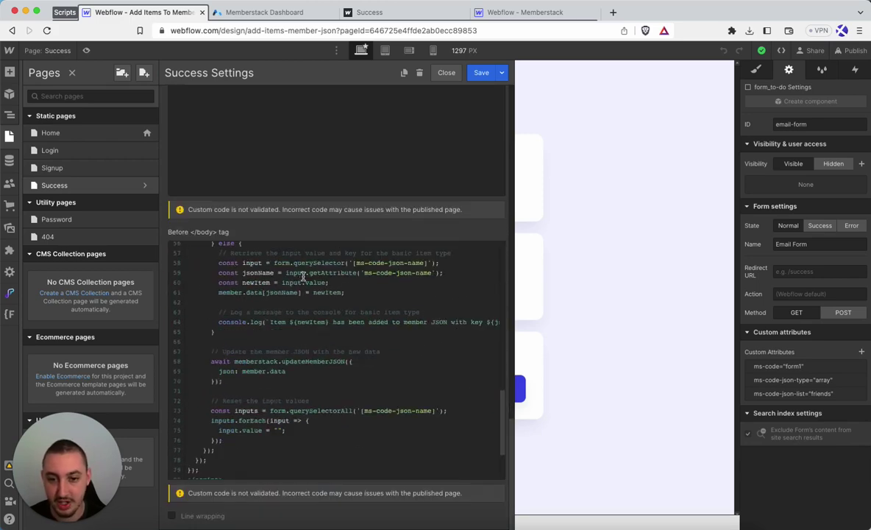
pyautogui.scroll(-3, 229, 412)
pyautogui.scroll(15, 236, 390)
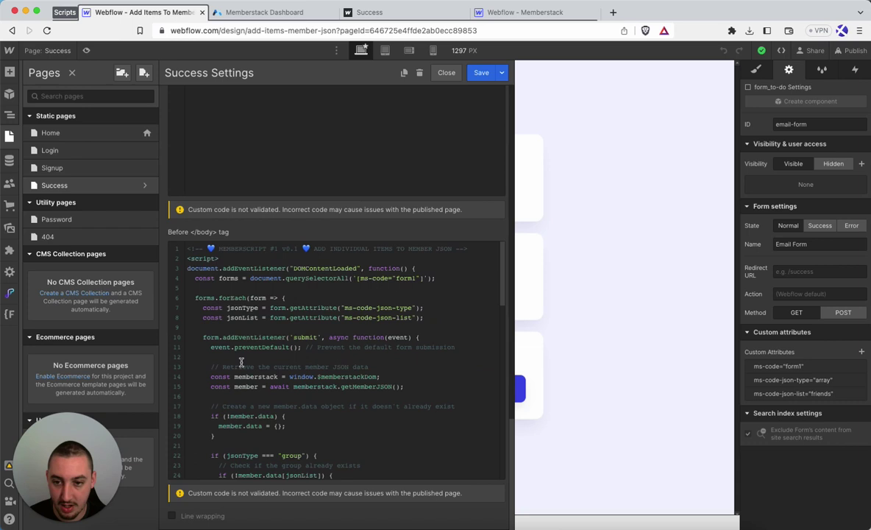
pyautogui.scroll(5, 221, 324)
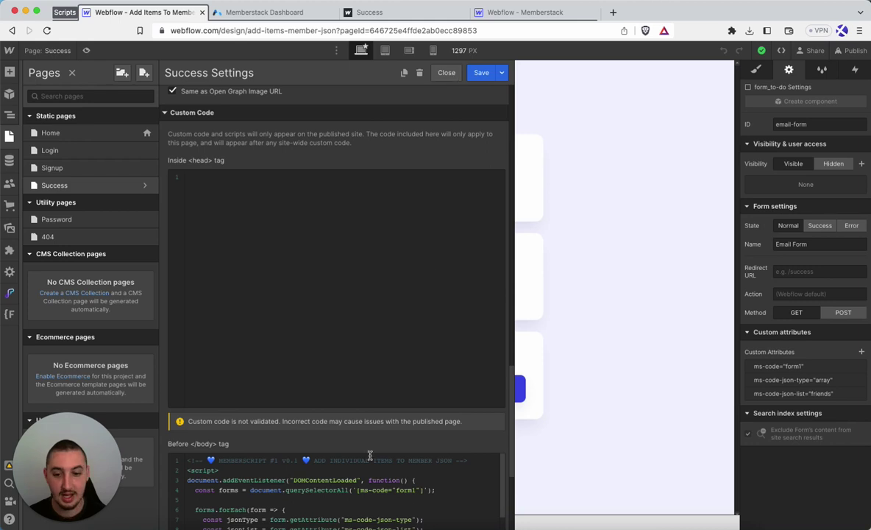
pyautogui.click(446, 73)
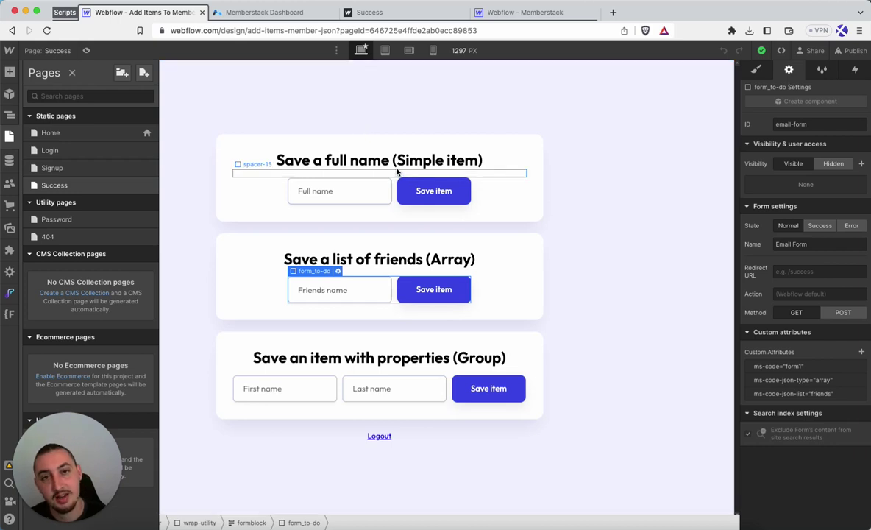
pyautogui.click(395, 193)
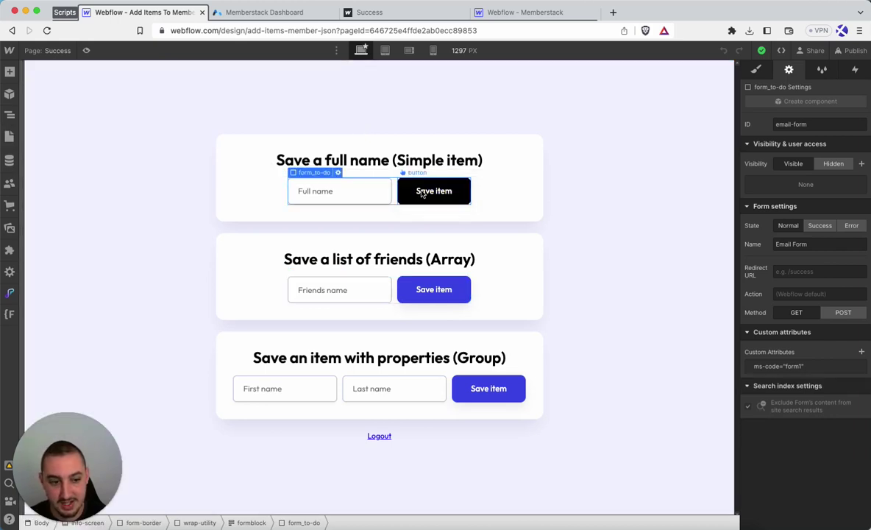
pyautogui.click(776, 368)
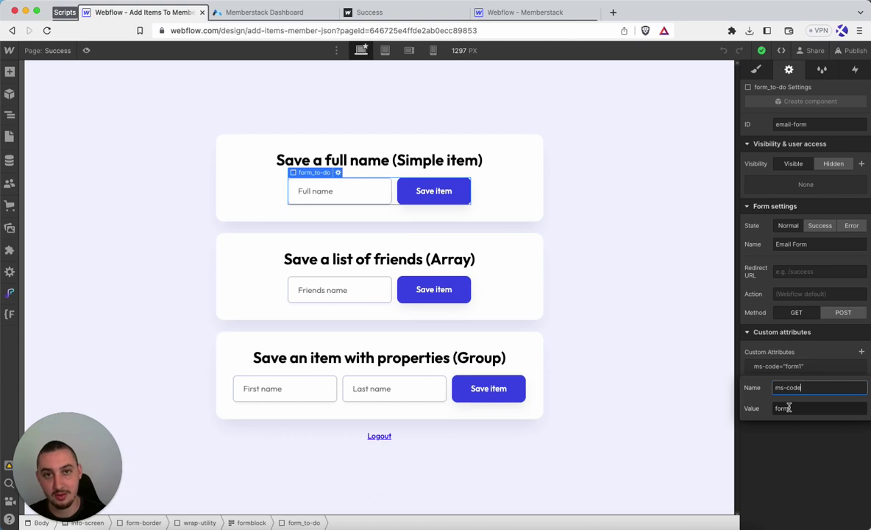
pyautogui.click(737, 324)
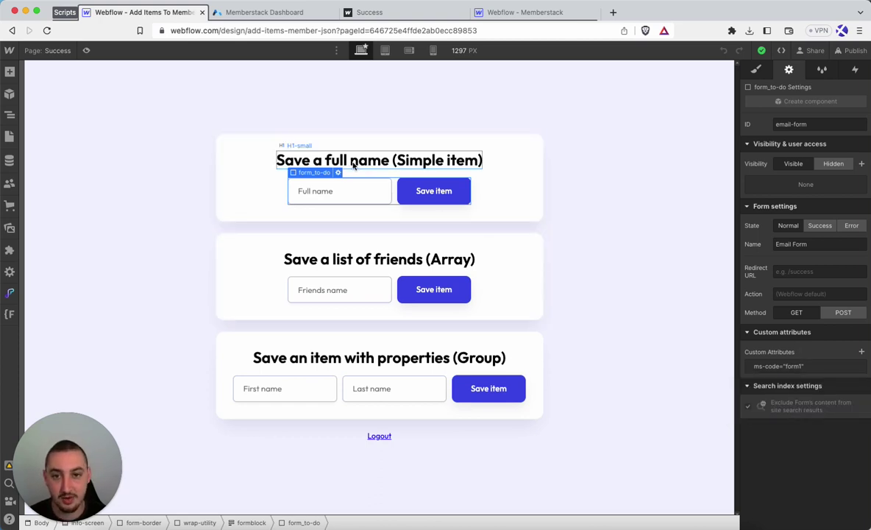
pyautogui.click(293, 13)
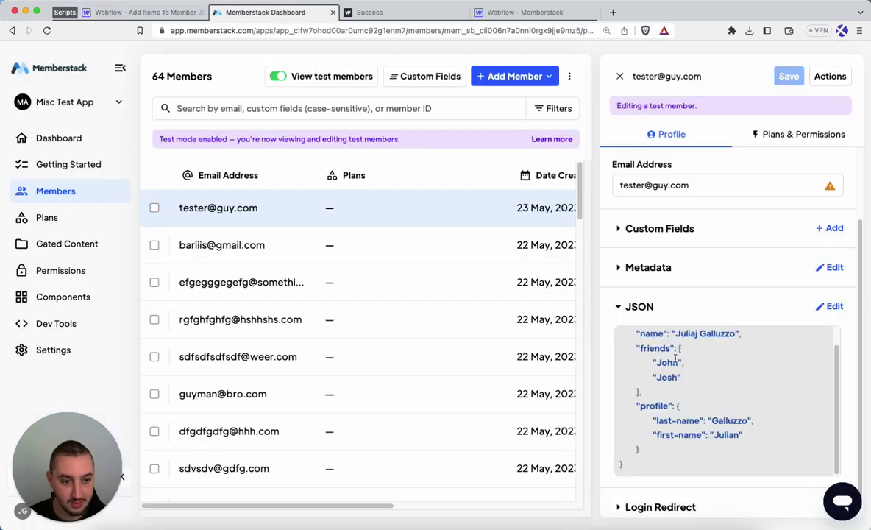
pyautogui.scroll(1, 676, 355)
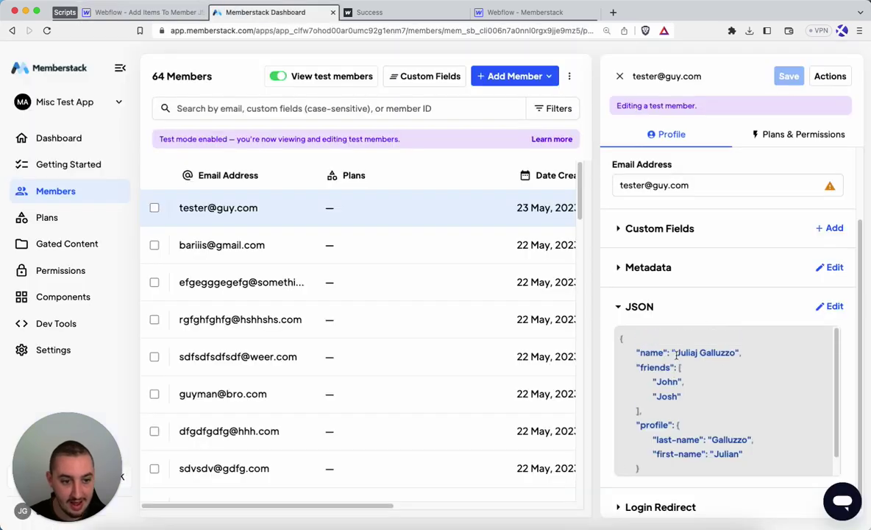
pyautogui.click(156, 15)
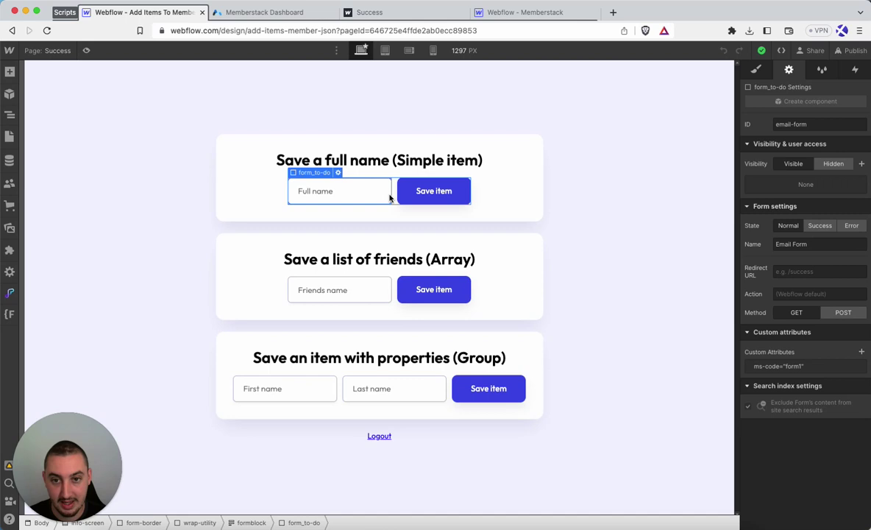
# Check the Full name input against the saved member JSON and edit its ms-code-json-name attribute (name).
pyautogui.click(338, 198)
pyautogui.scroll(-1, 764, 427)
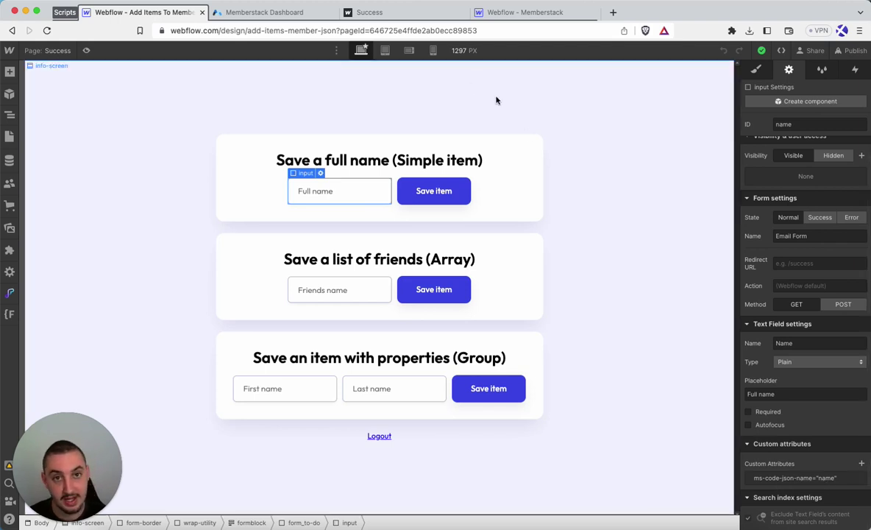
pyautogui.click(267, 12)
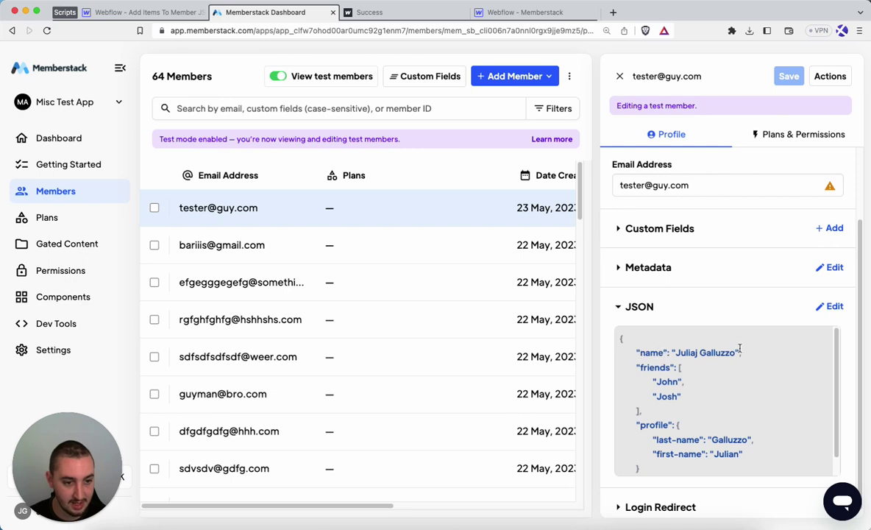
pyautogui.click(159, 14)
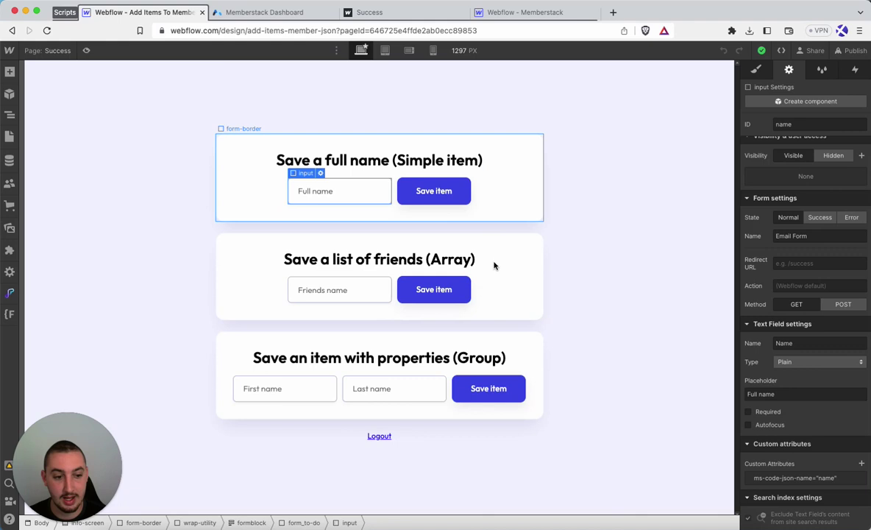
pyautogui.click(793, 478)
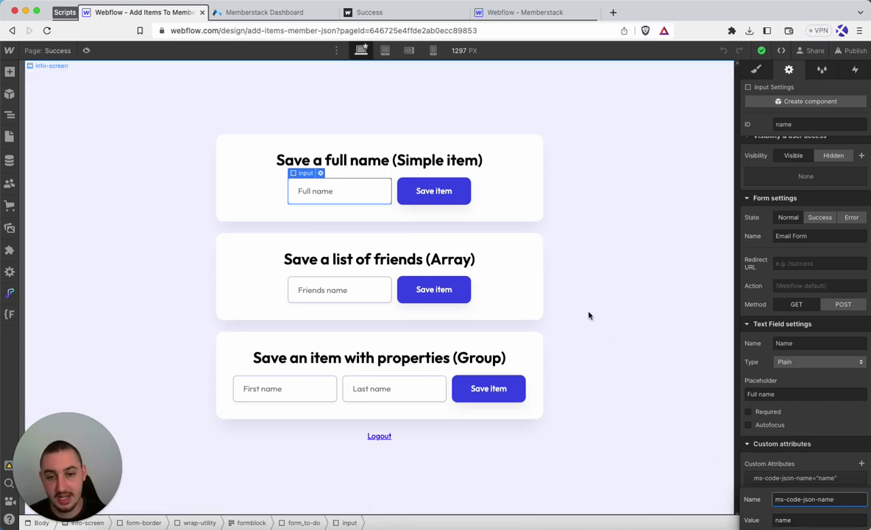
# Compare the friends form's attributes (ms-code form1, type array, list friends) with the member JSON's friends array.
pyautogui.click(515, 292)
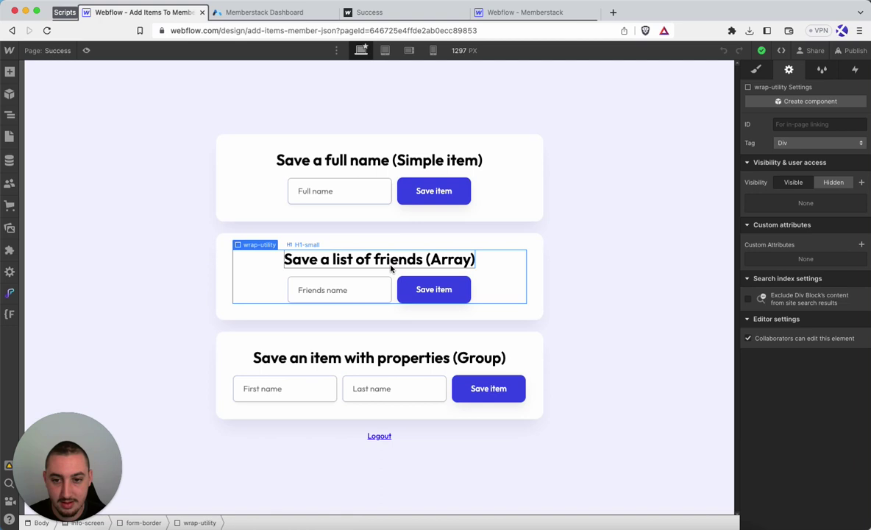
pyautogui.click(243, 12)
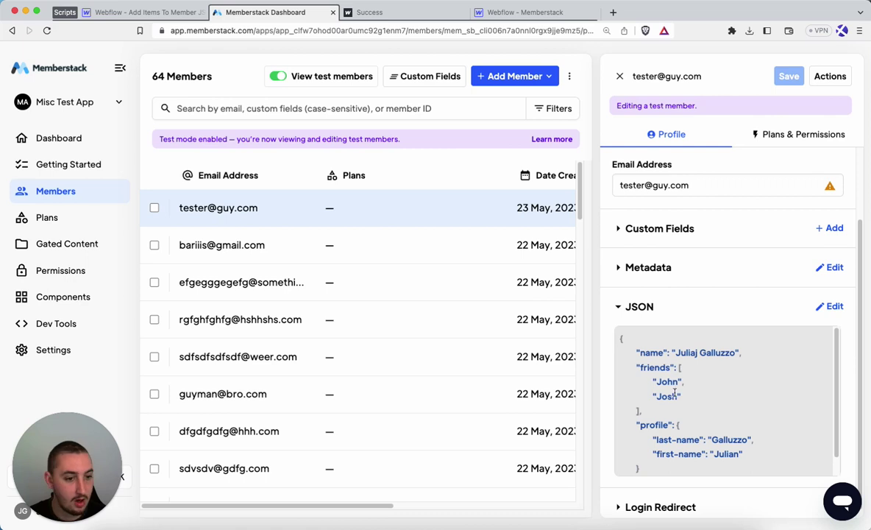
pyautogui.click(136, 12)
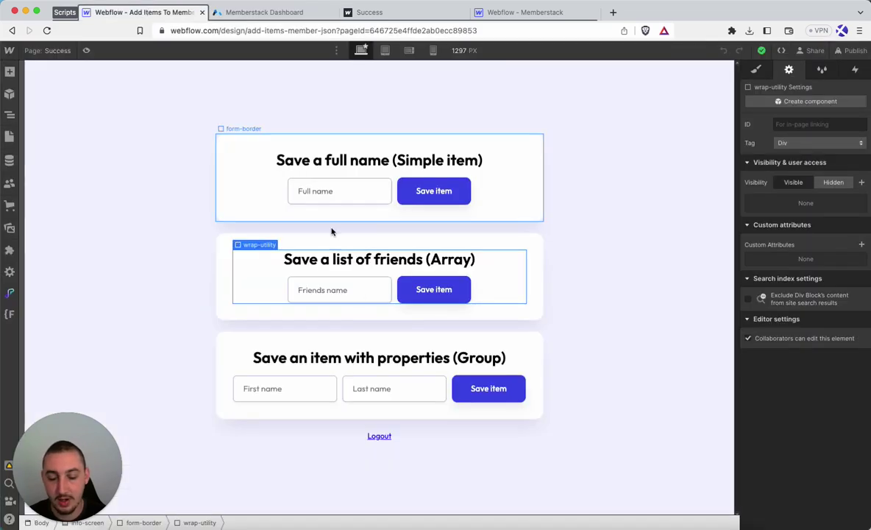
pyautogui.click(395, 292)
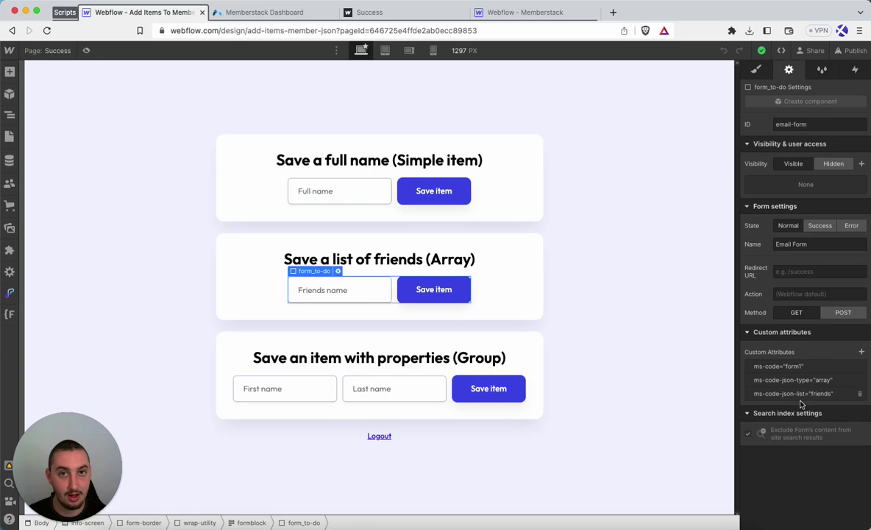
pyautogui.click(286, 13)
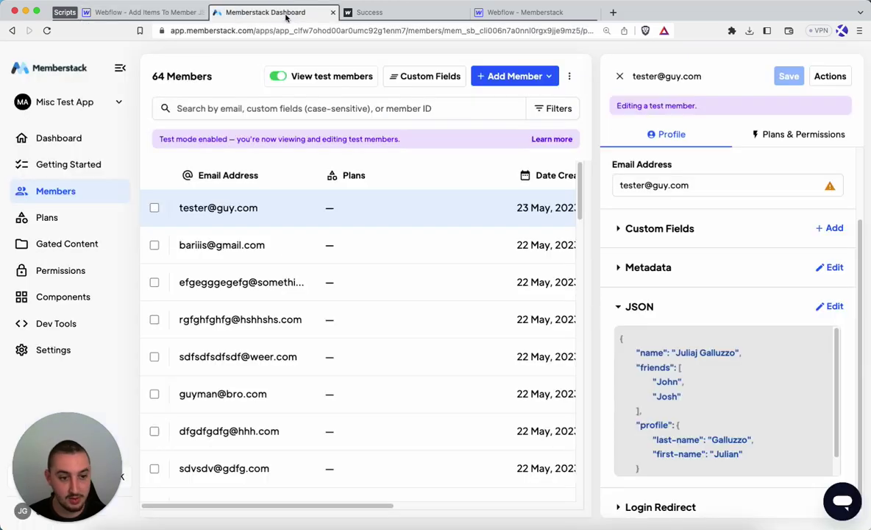
pyautogui.click(153, 15)
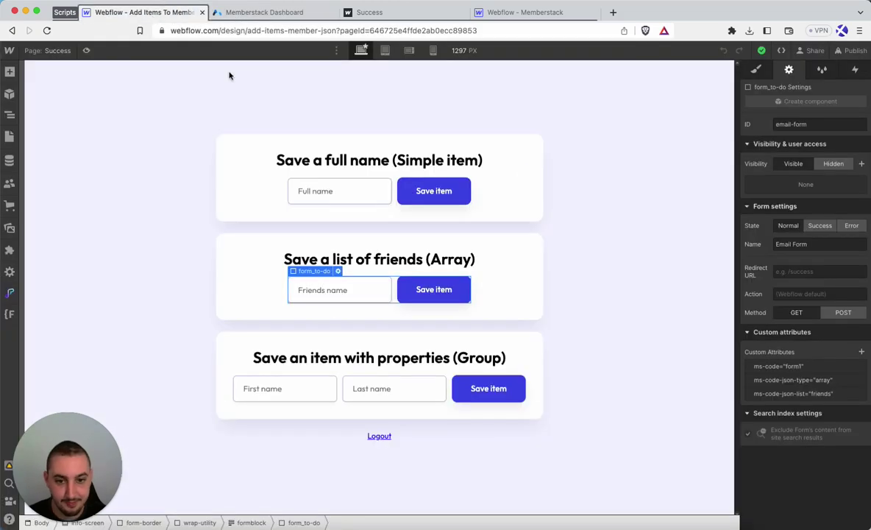
# View the Friends name input's ms-code-json-name attribute, left empty, and close the editor unchanged.
pyautogui.click(338, 287)
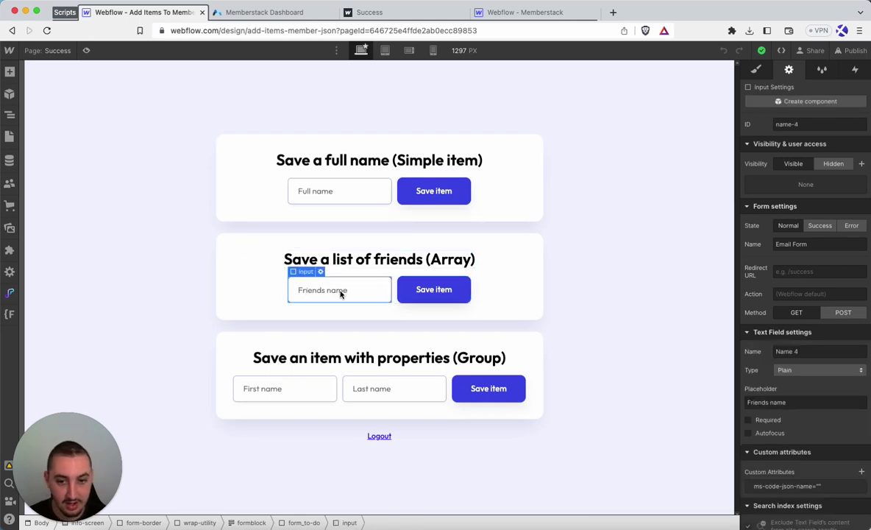
pyautogui.scroll(-1, 775, 485)
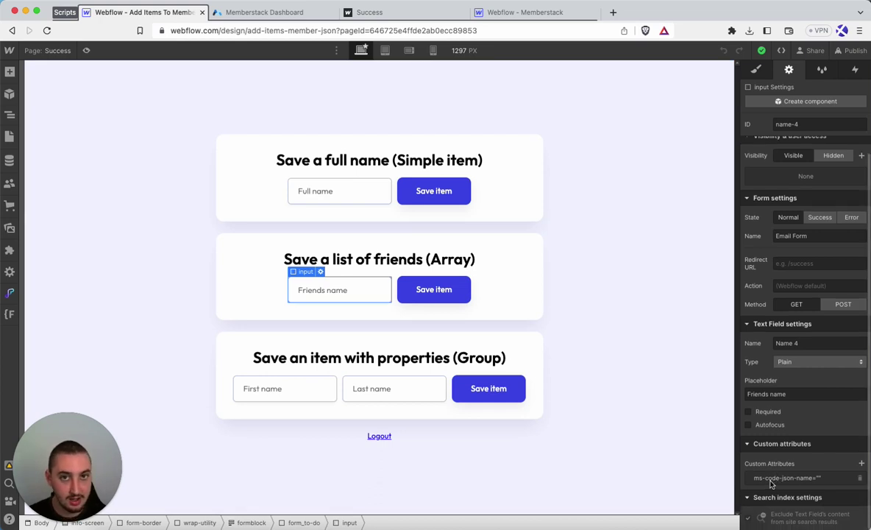
pyautogui.click(776, 483)
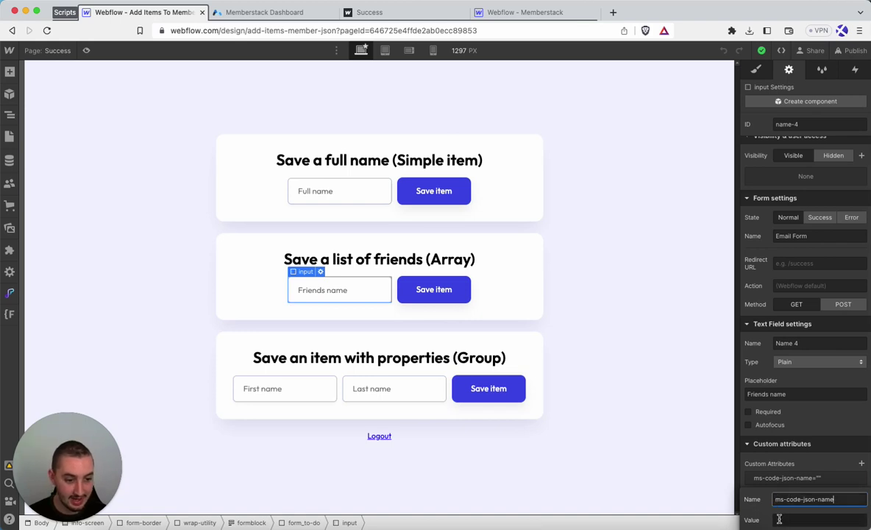
pyautogui.click(805, 461)
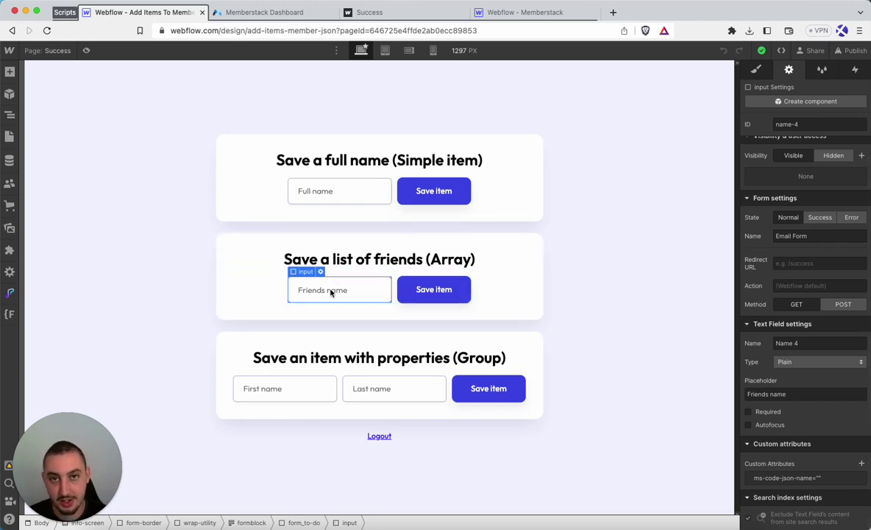
# Compare the group form's 'profile' attributes with the member JSON, then inspect the first-name and last-name inputs.
pyautogui.click(338, 382)
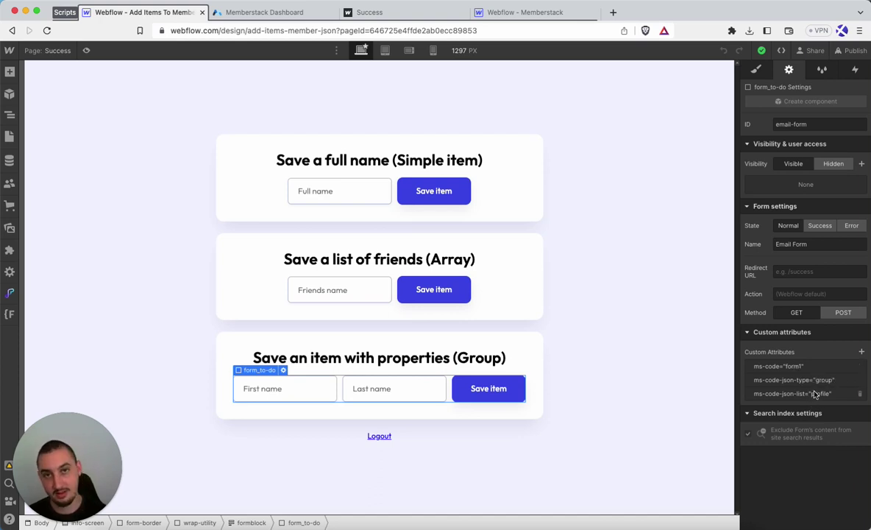
pyautogui.click(298, 14)
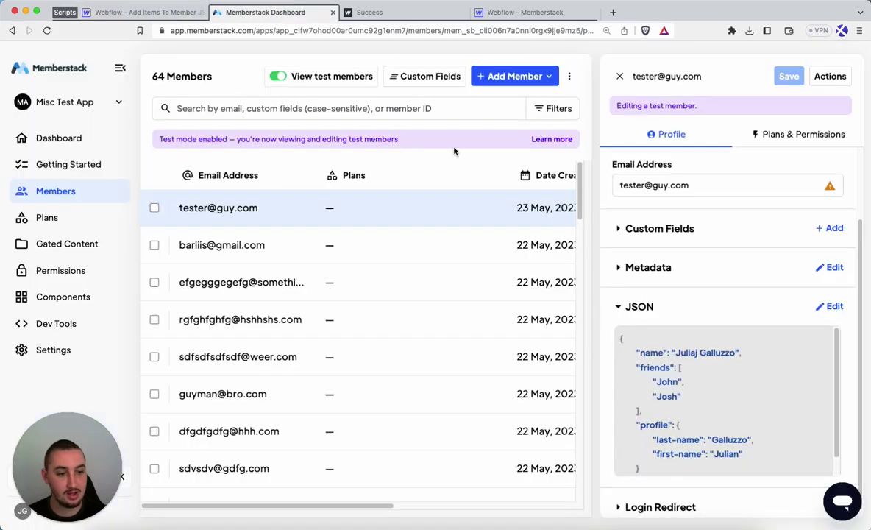
pyautogui.click(151, 14)
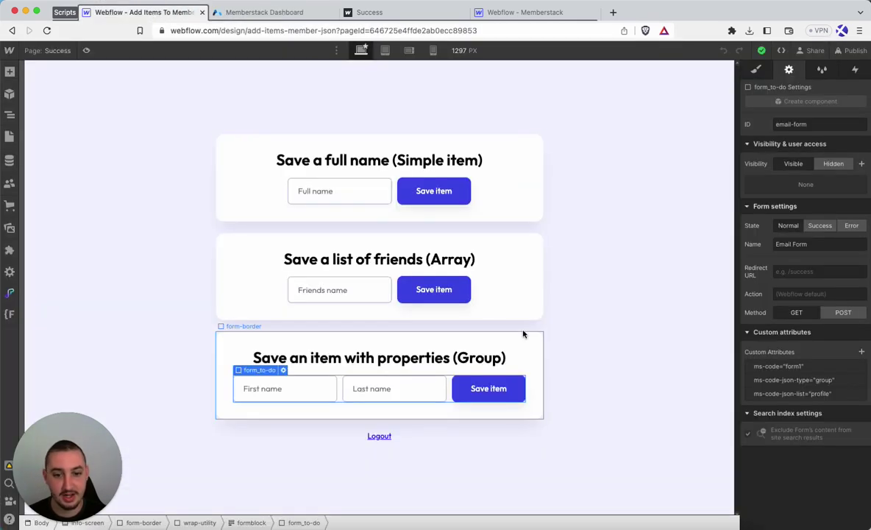
pyautogui.click(268, 396)
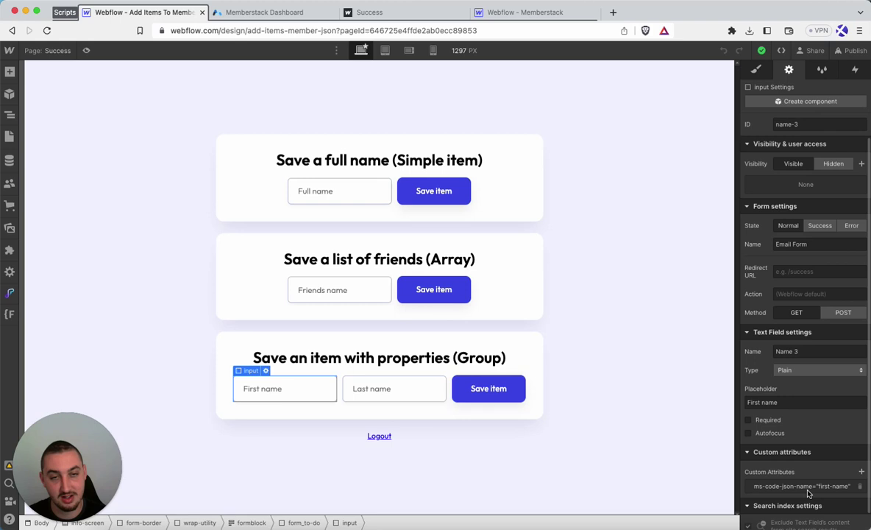
pyautogui.click(378, 395)
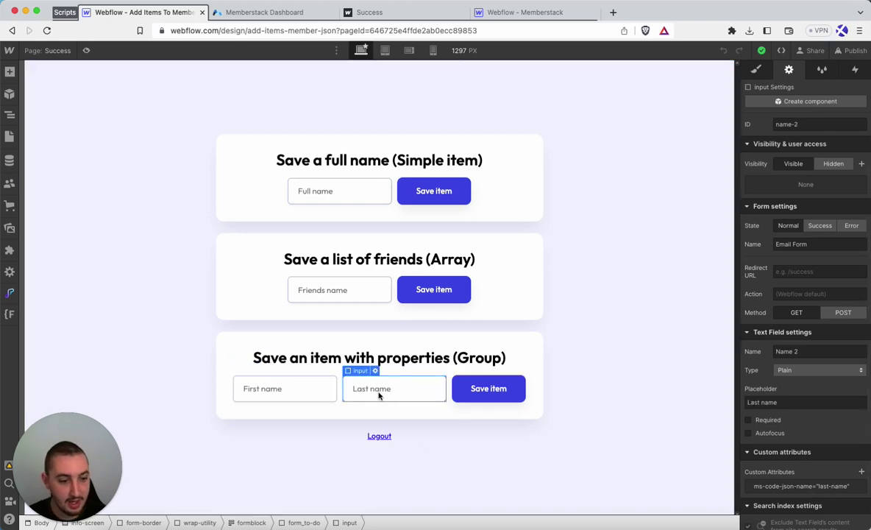